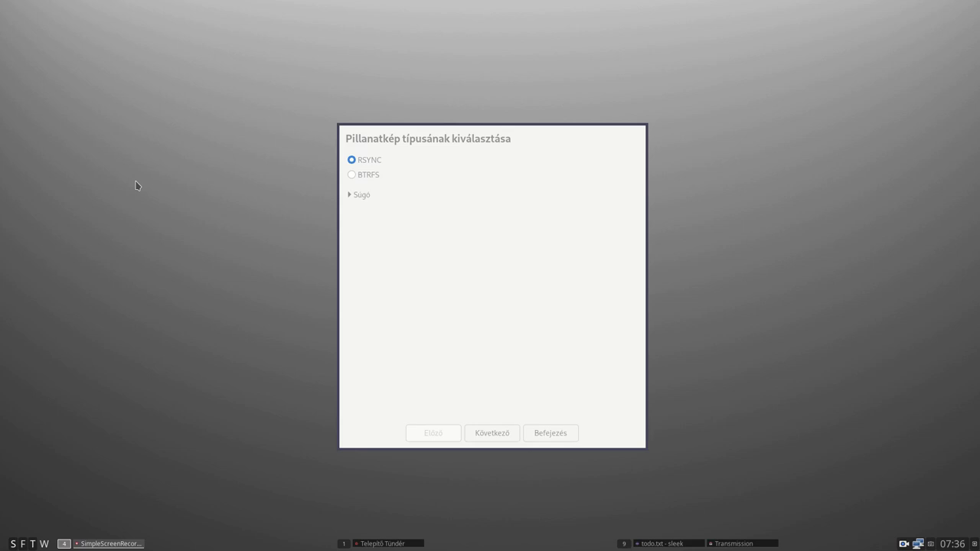
- Display the help for the RSYNC snapshot type, keep that type, and continue to the snapshot location
click(351, 195)
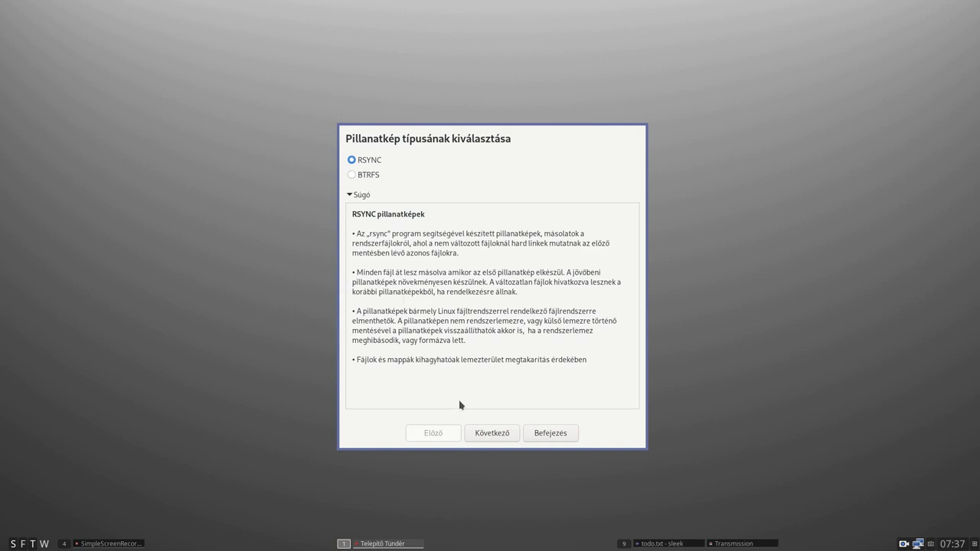
click(482, 434)
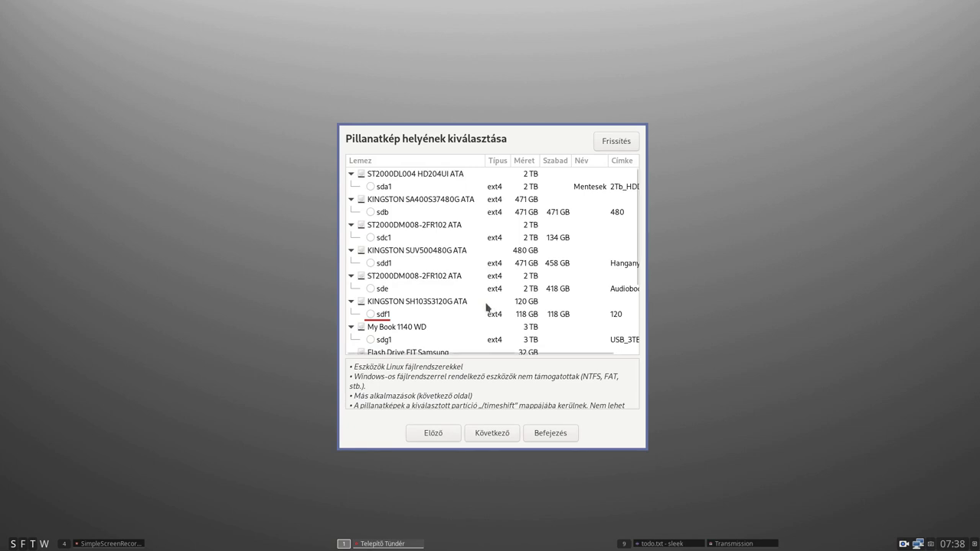
- Review the disk list, keep partition nvme1n1p5 as the snapshot location, and continue to the snapshot levels
scroll(486, 301, down, 2)
scroll(481, 296, down, 2)
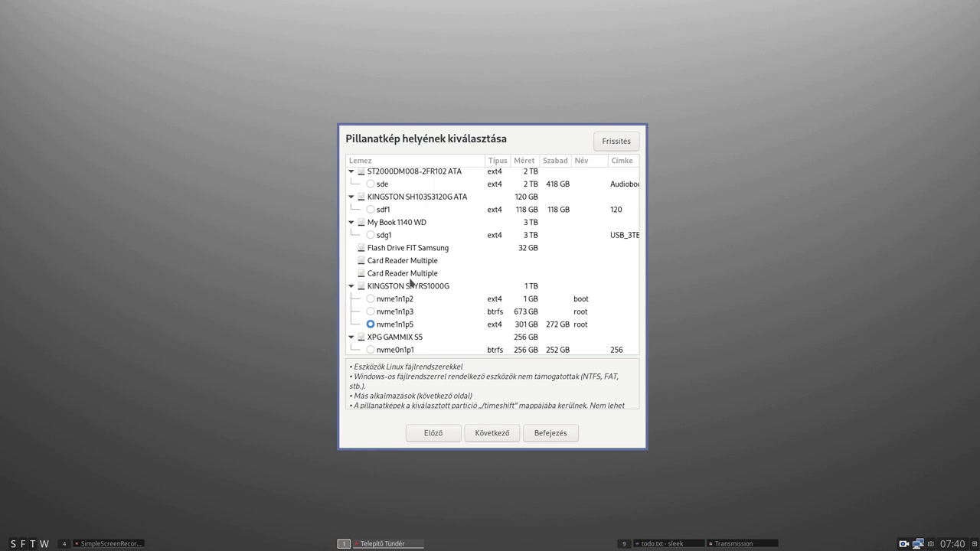
scroll(411, 282, down, 1)
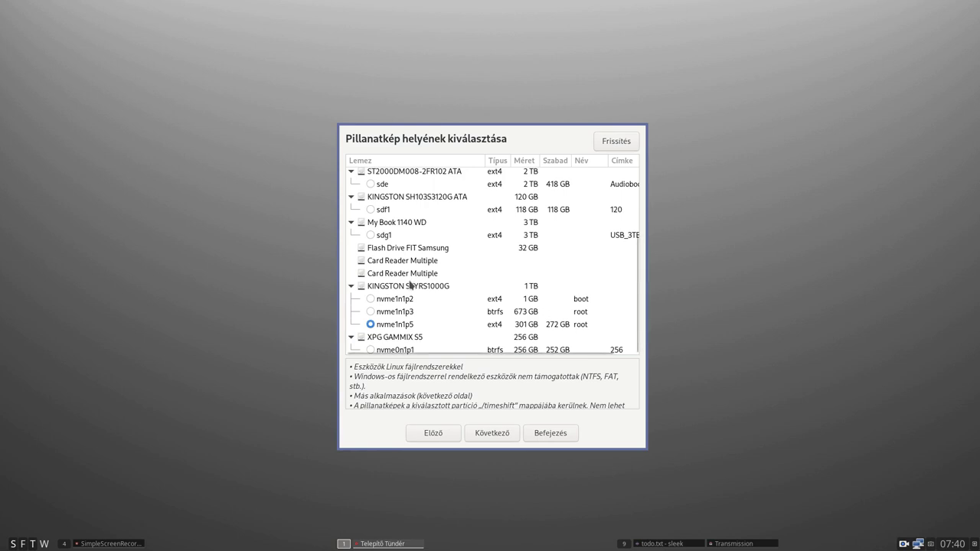
scroll(411, 285, down, 1)
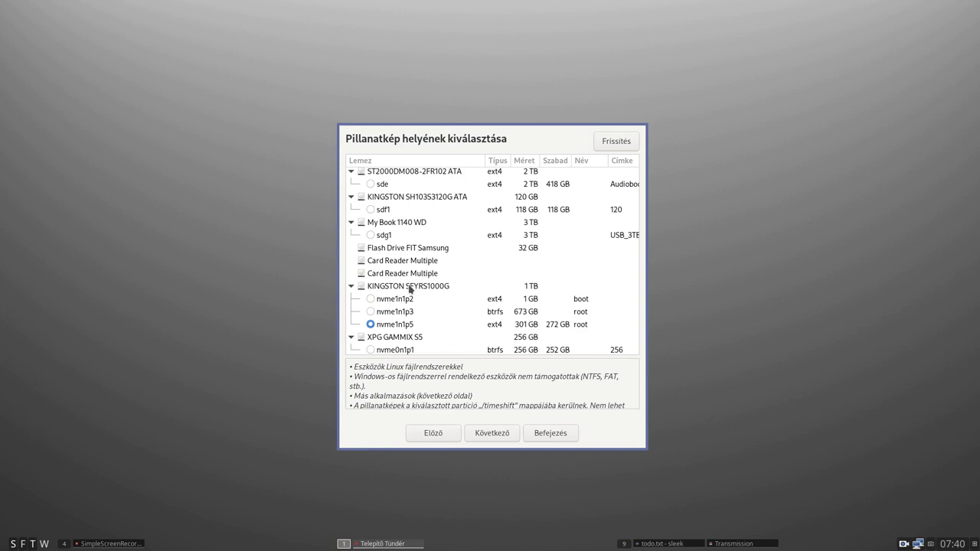
scroll(410, 286, down, 1)
scroll(413, 284, down, 1)
scroll(417, 281, down, 2)
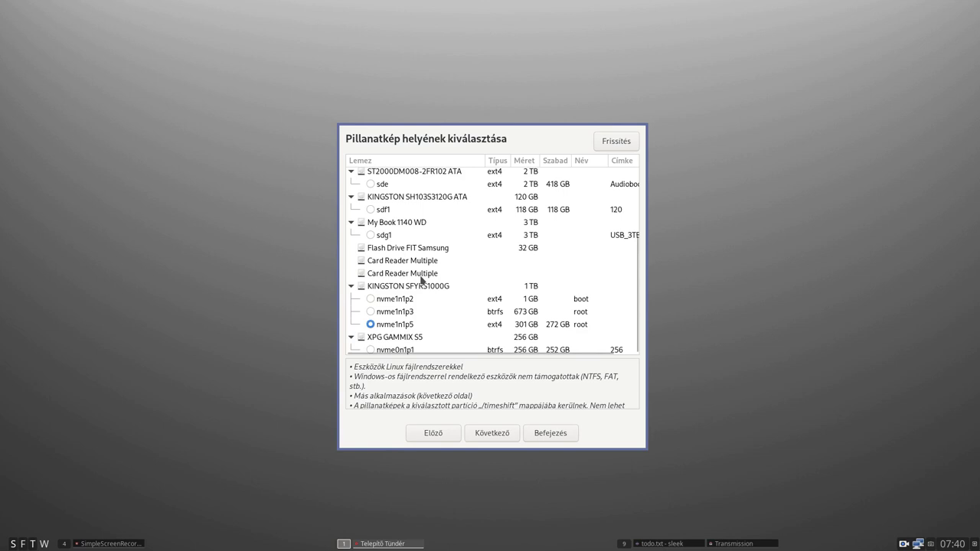
scroll(420, 280, down, 1)
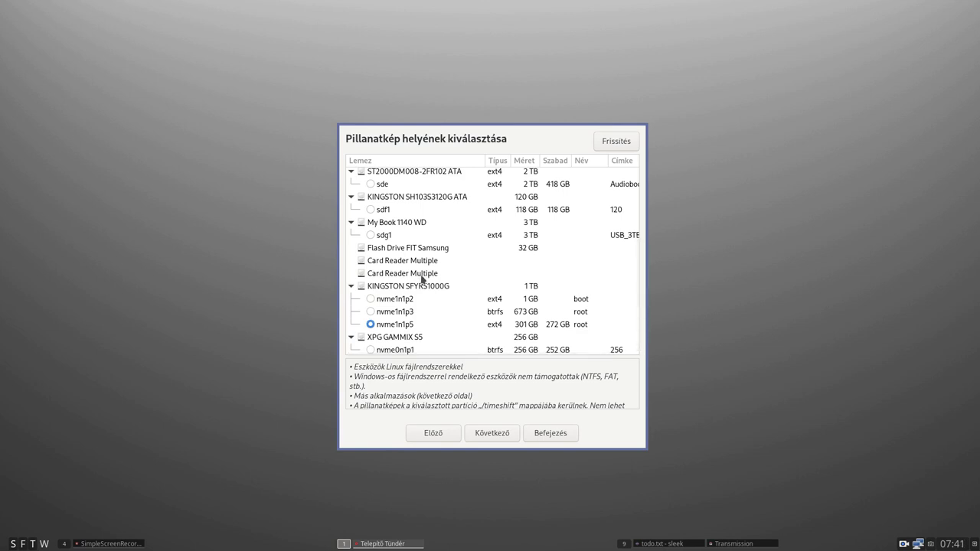
scroll(423, 276, down, 1)
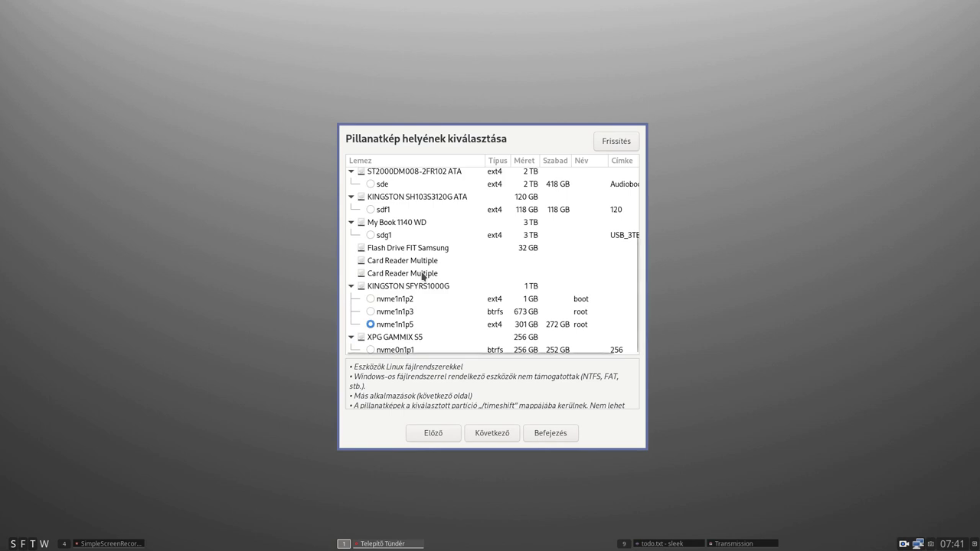
scroll(422, 276, down, 1)
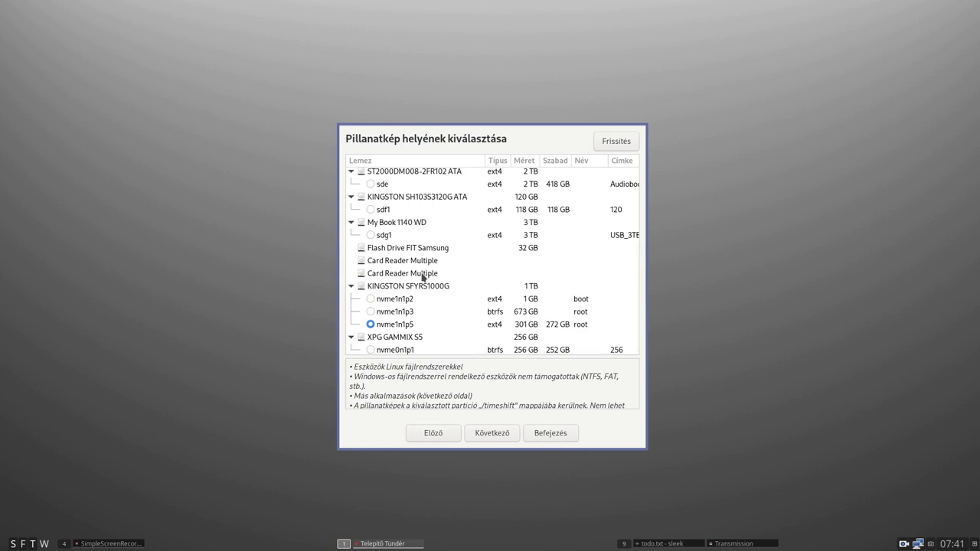
scroll(423, 277, down, 1)
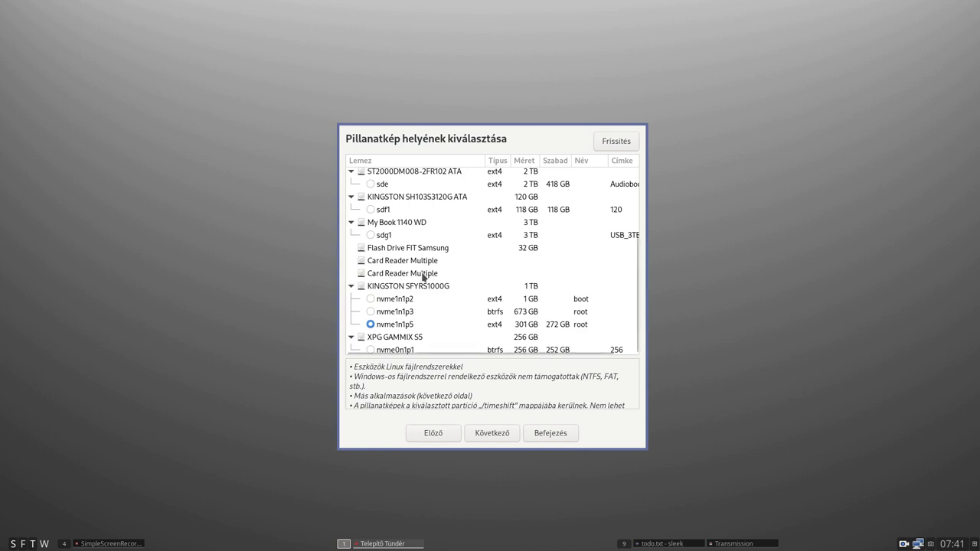
scroll(423, 277, down, 1)
scroll(425, 275, down, 1)
scroll(424, 276, down, 1)
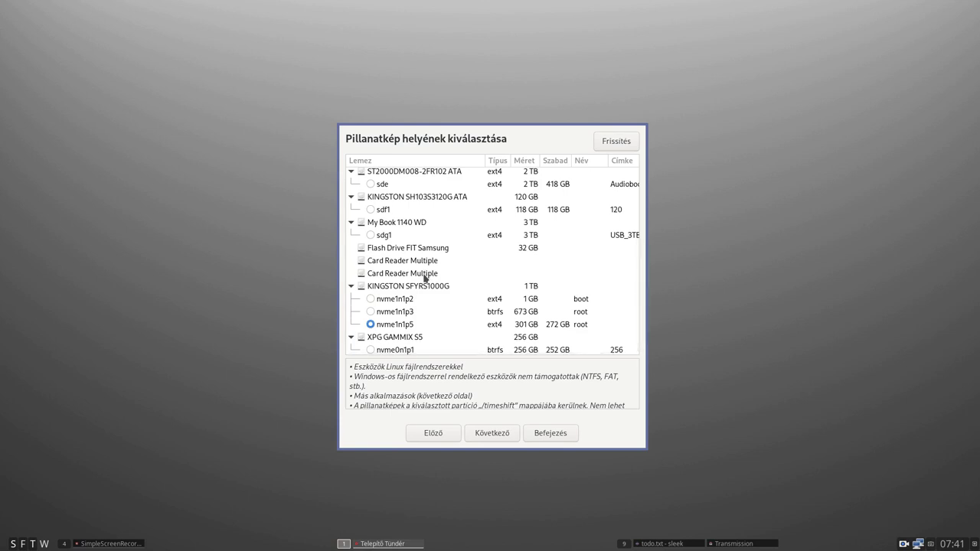
scroll(425, 277, down, 1)
click(497, 432)
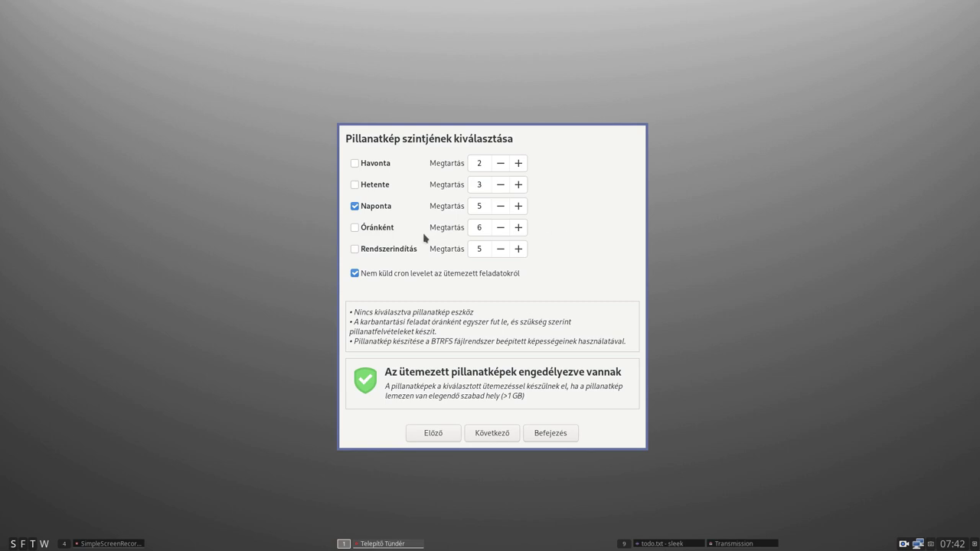
- Enable hourly snapshots with 10 kept, and continue to the home folder settings
click(359, 228)
click(519, 227)
click(519, 227)
click(519, 228)
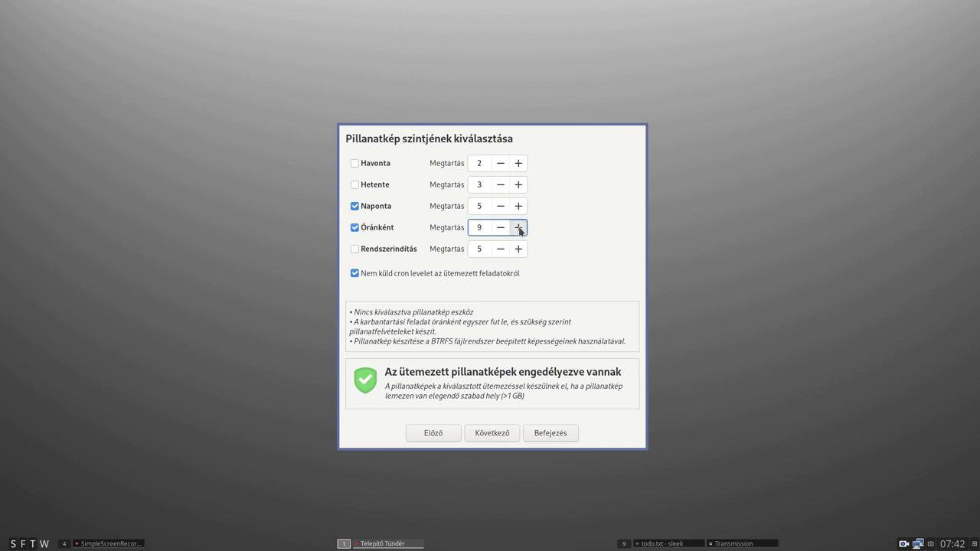
click(519, 227)
mouse_move(527, 283)
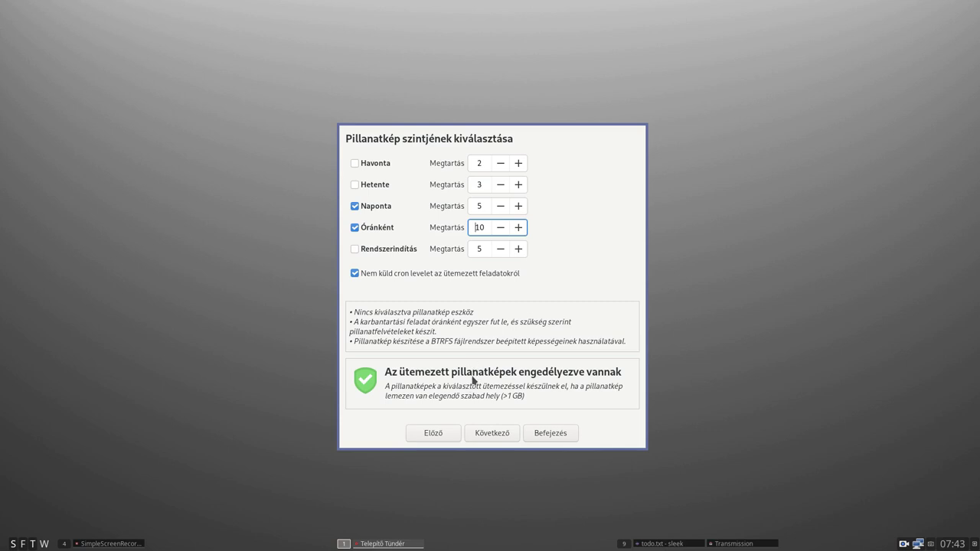
click(493, 434)
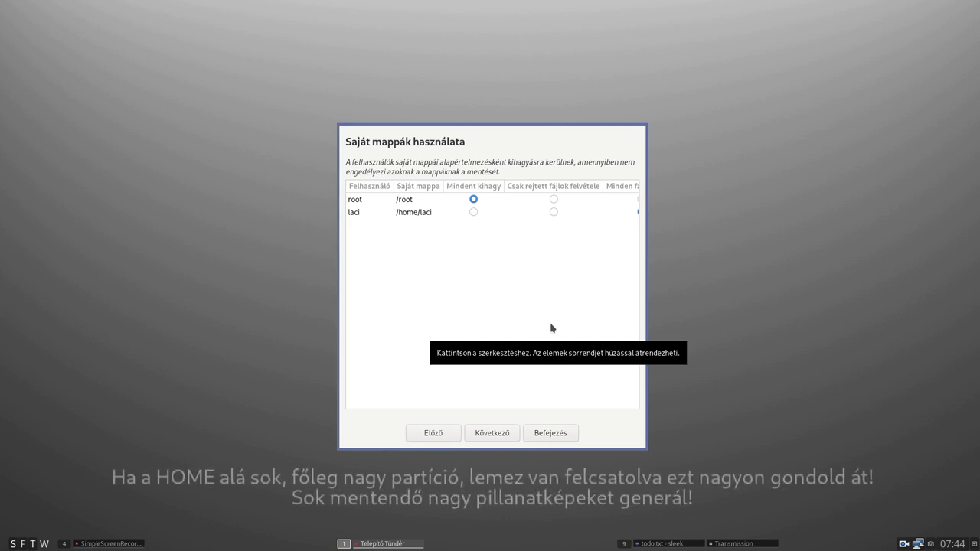
- Review the inclusion options for the users' home folders and finish the setup wizard
drag(549, 408, 648, 407)
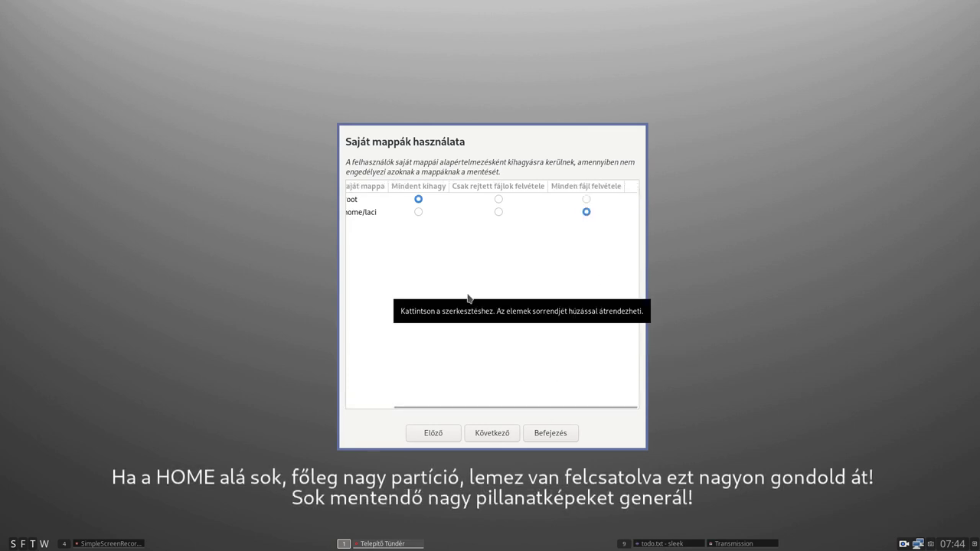
drag(474, 408, 400, 405)
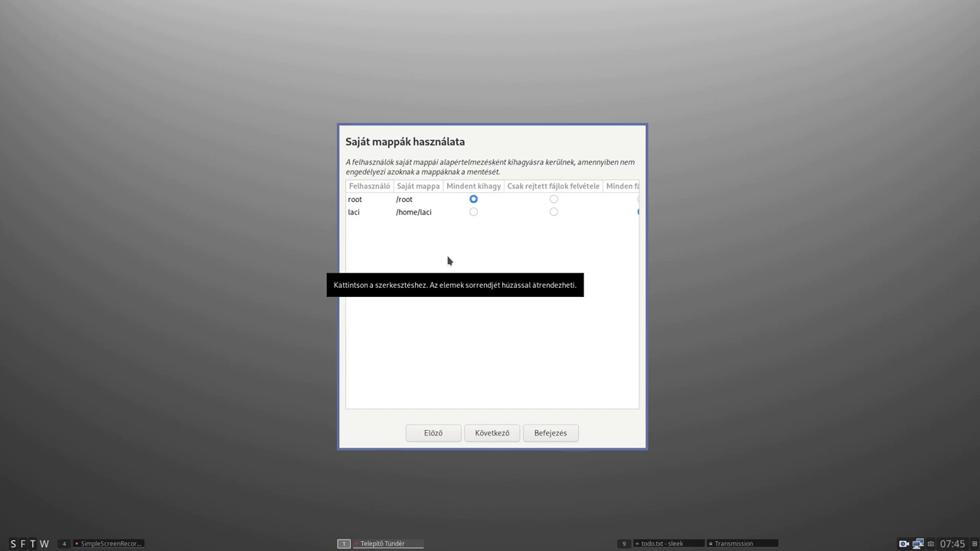
click(495, 436)
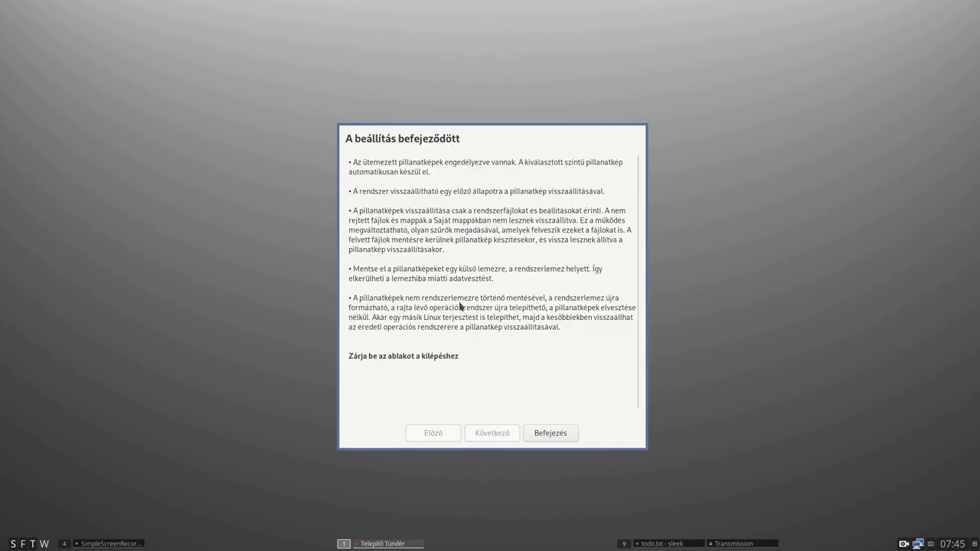
click(558, 434)
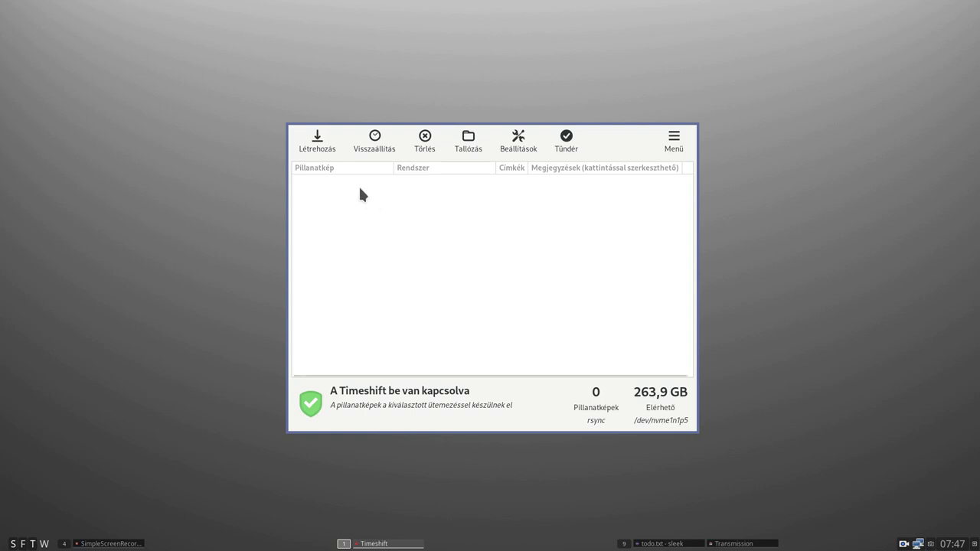
- Create a new system snapshot, browse its contents in the file manager, and return to the snapshot list
click(317, 144)
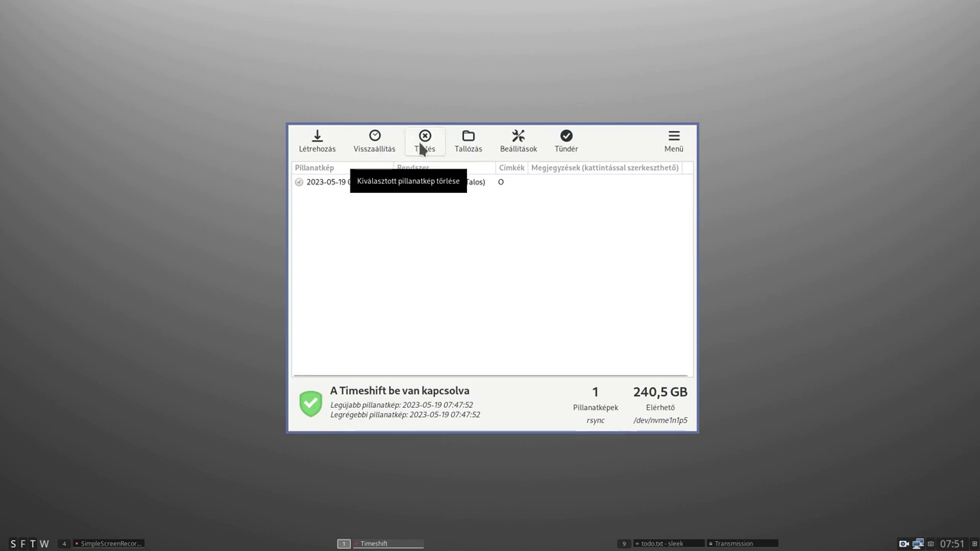
click(381, 181)
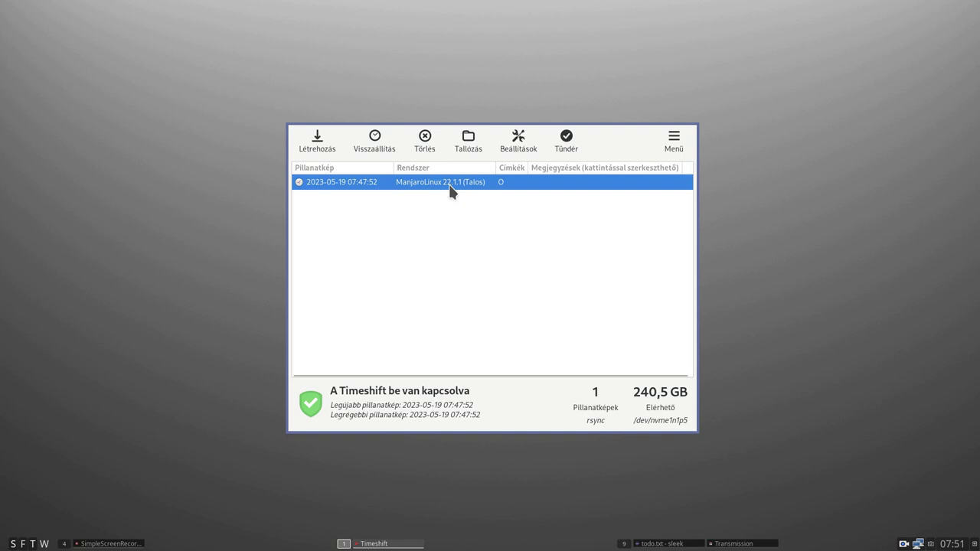
click(470, 141)
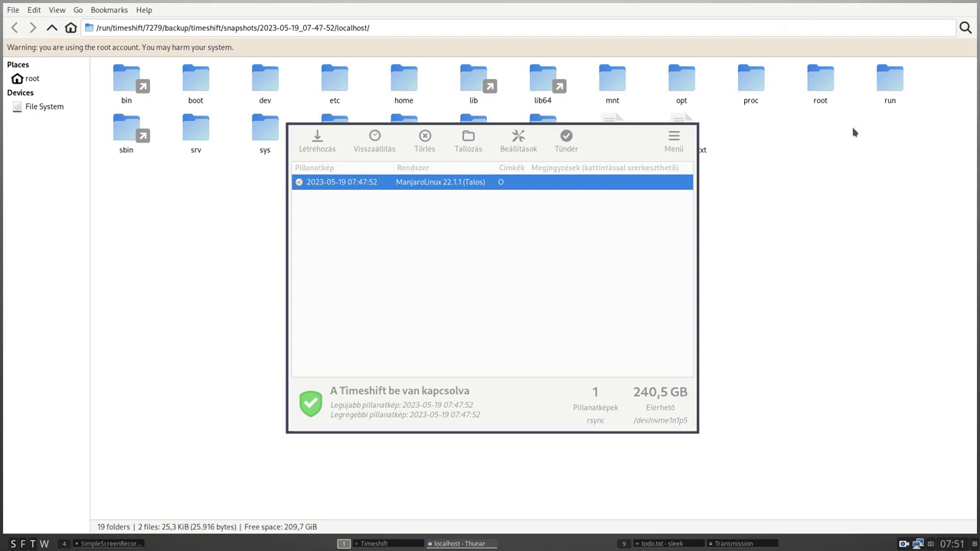
key(ctrl+w)
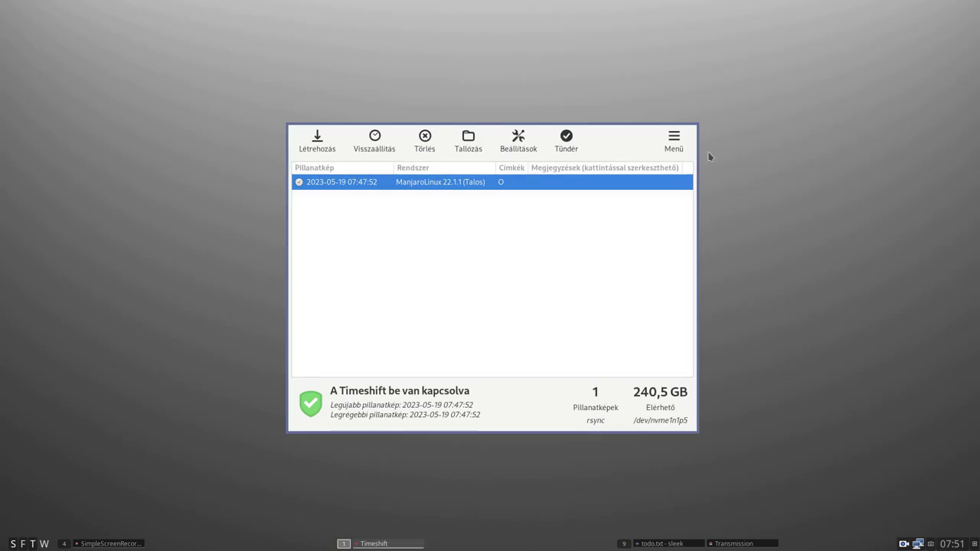
- Go through the type, location and schedule settings and have all files of both users' home folders included in the filters
click(508, 144)
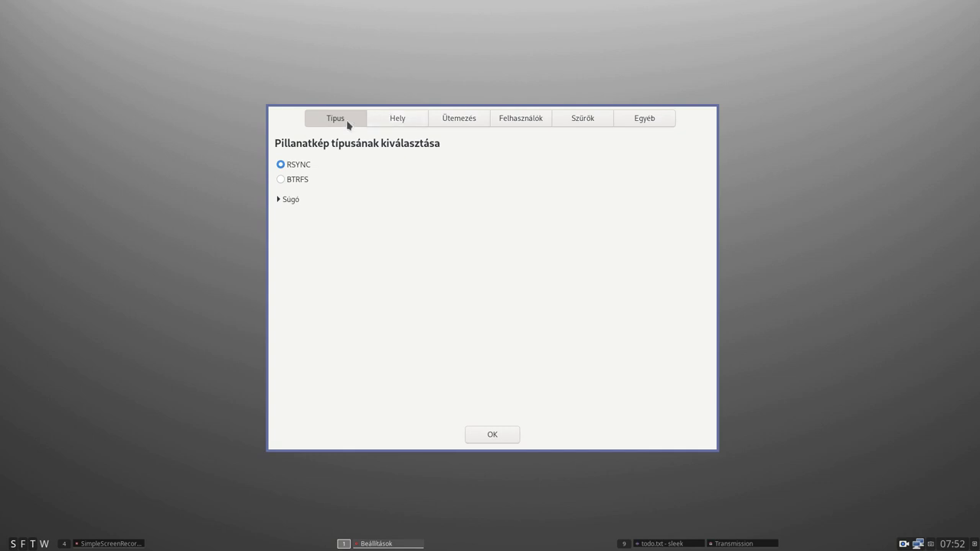
click(407, 117)
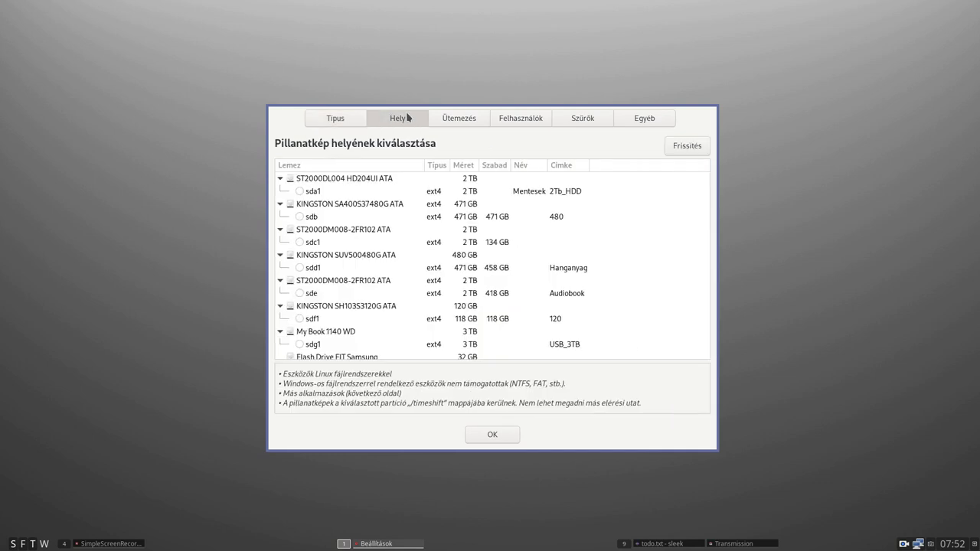
click(445, 120)
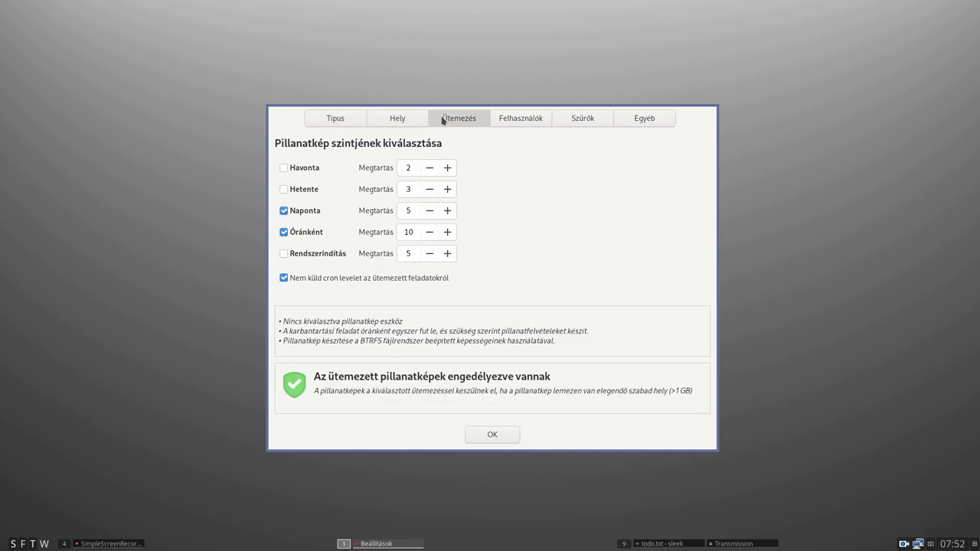
click(517, 125)
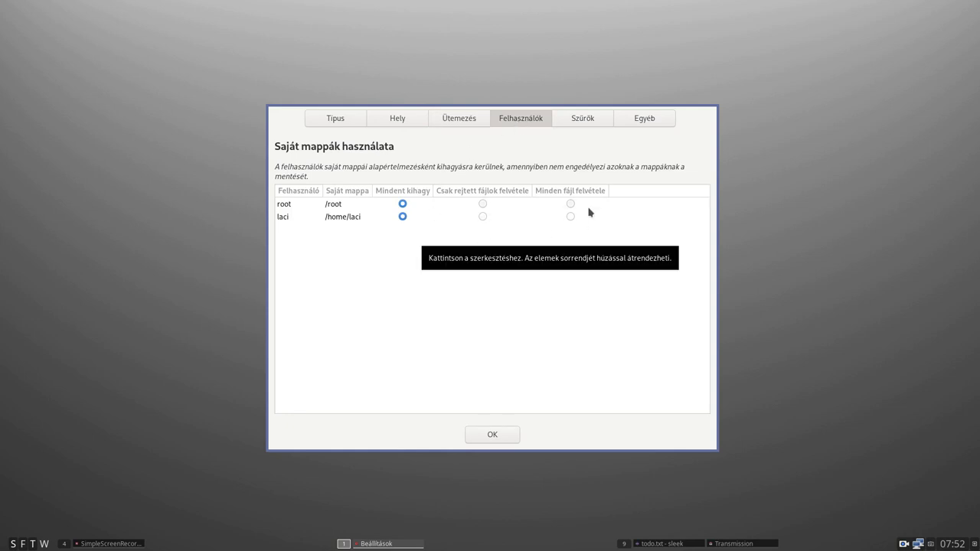
click(564, 120)
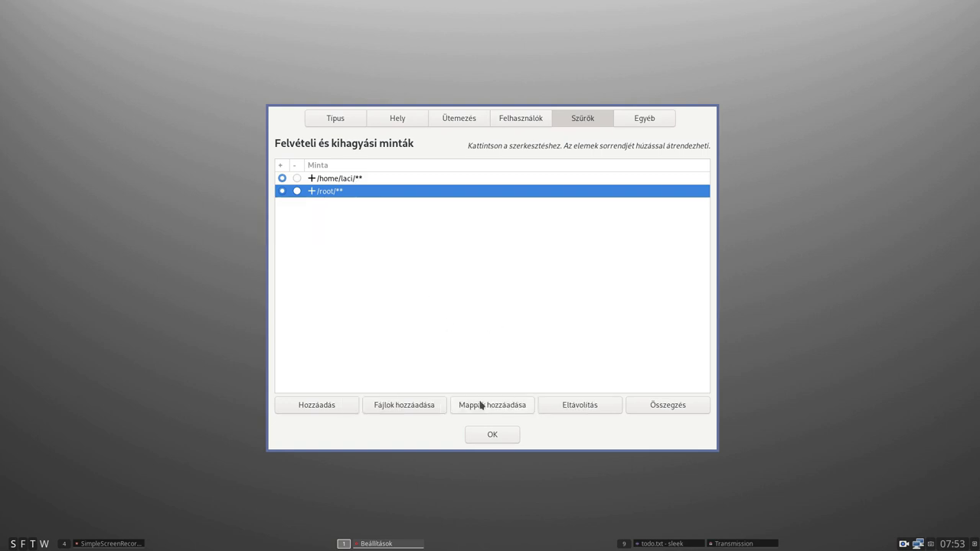
- Add the /root folder to the filter patterns and leave the /root/*** pattern set to exclude
click(420, 405)
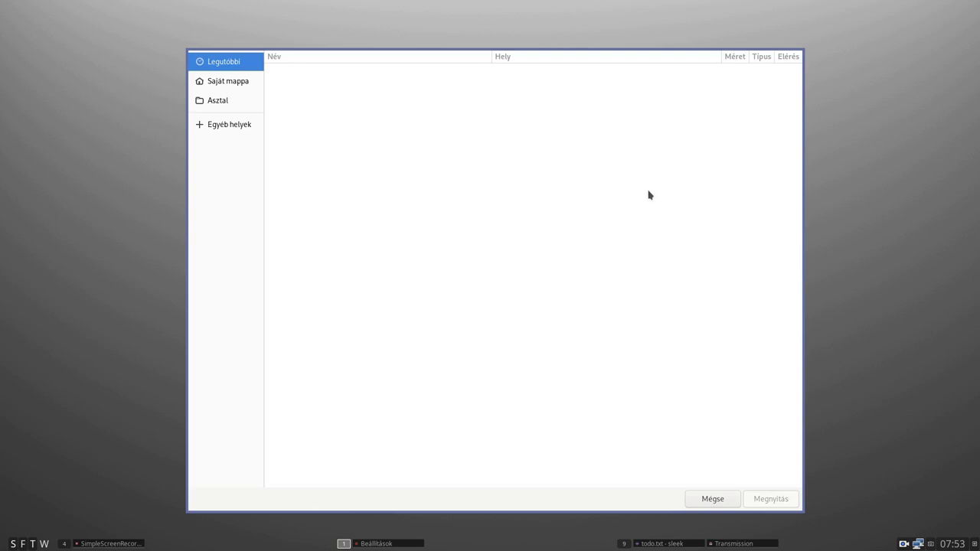
key(Escape)
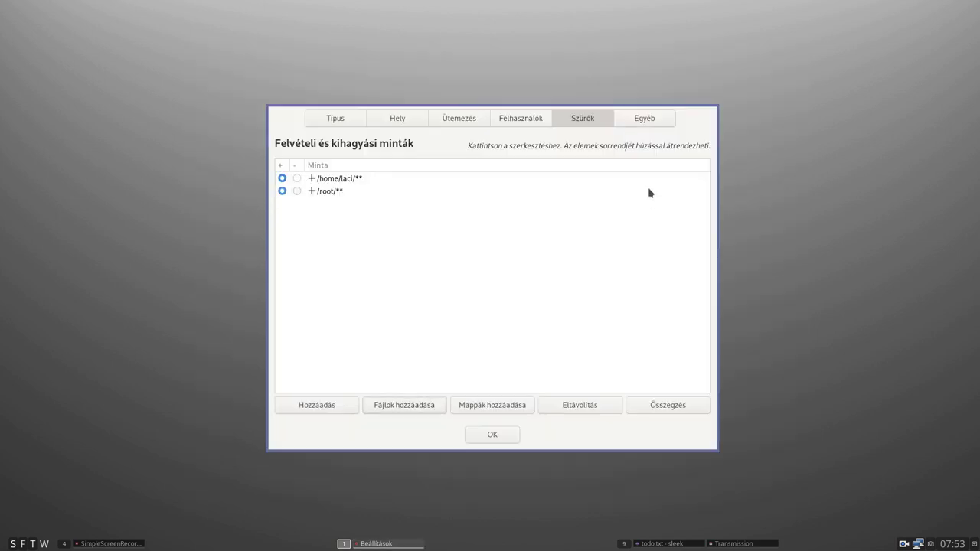
click(500, 404)
click(224, 80)
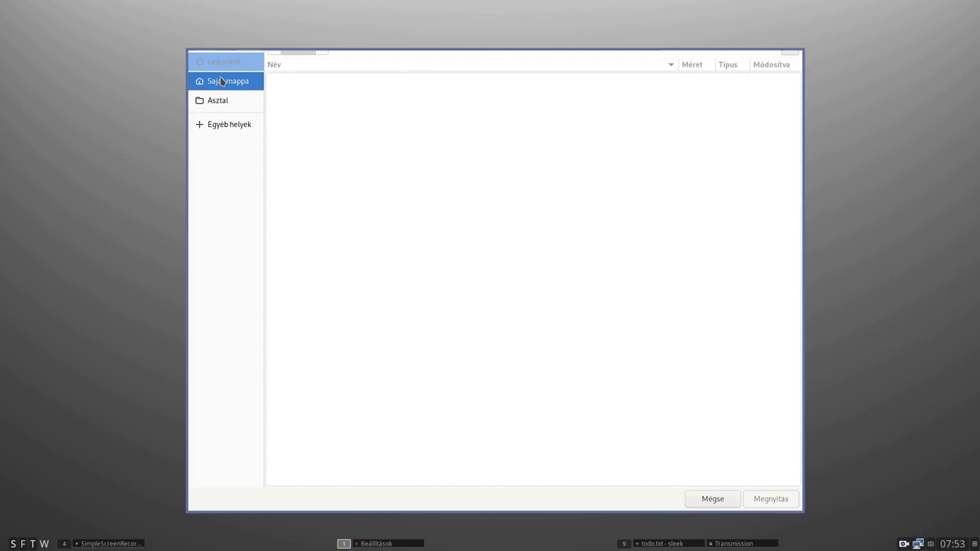
click(220, 124)
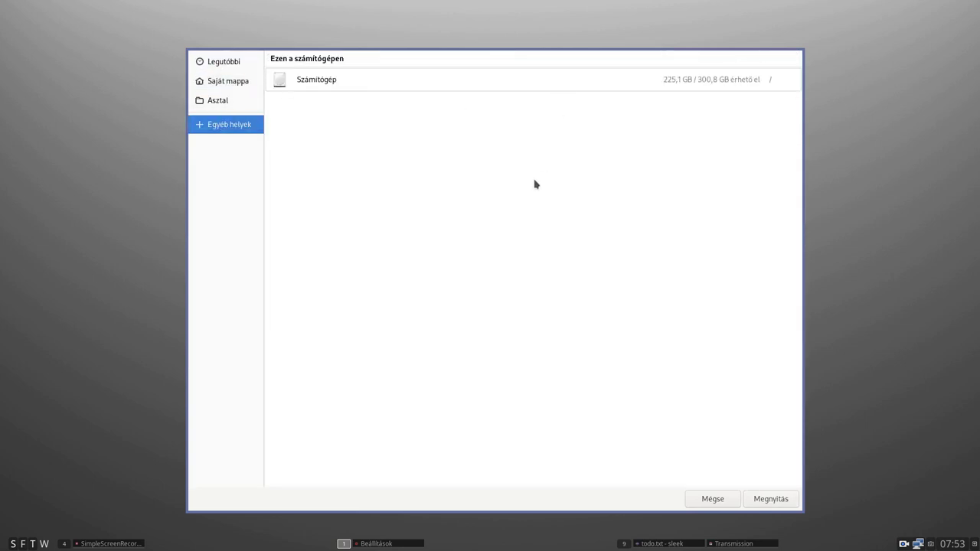
key(Escape)
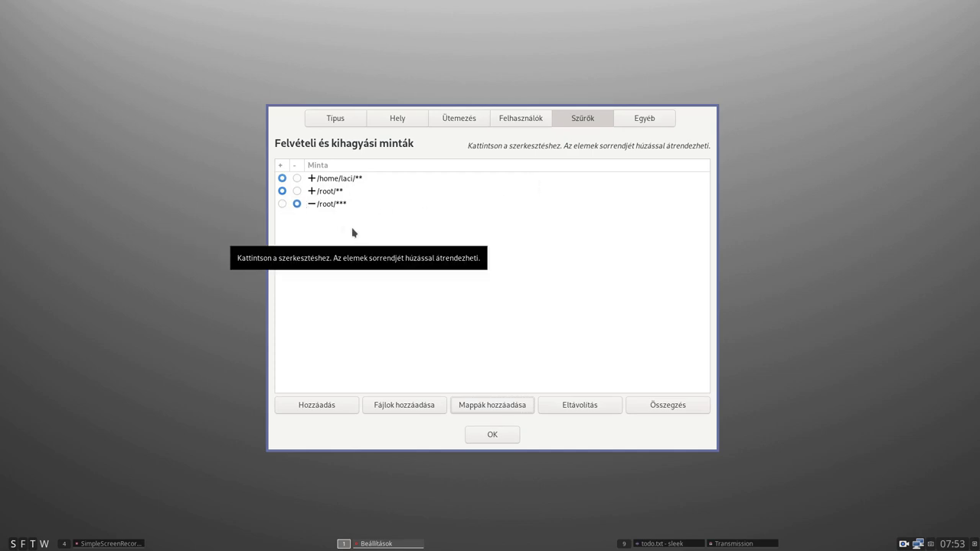
click(280, 204)
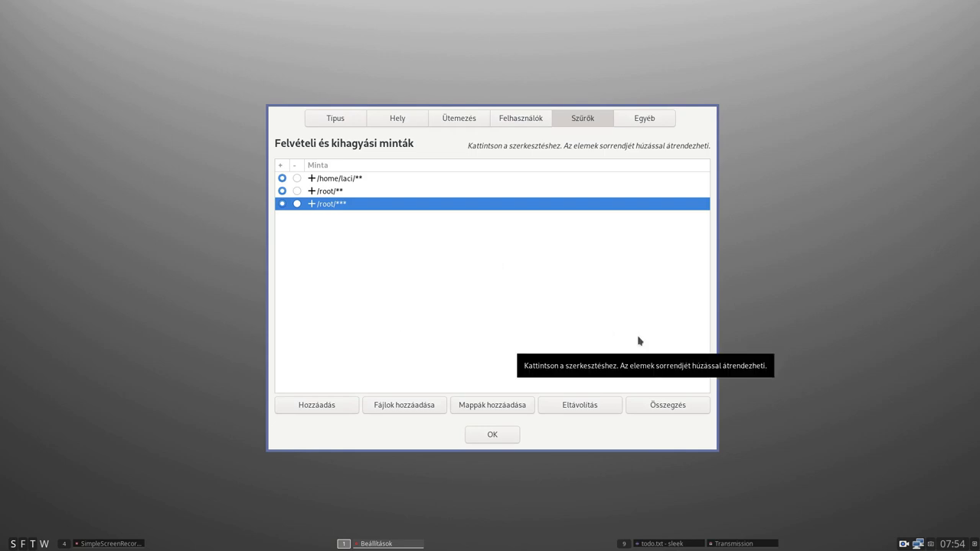
click(297, 204)
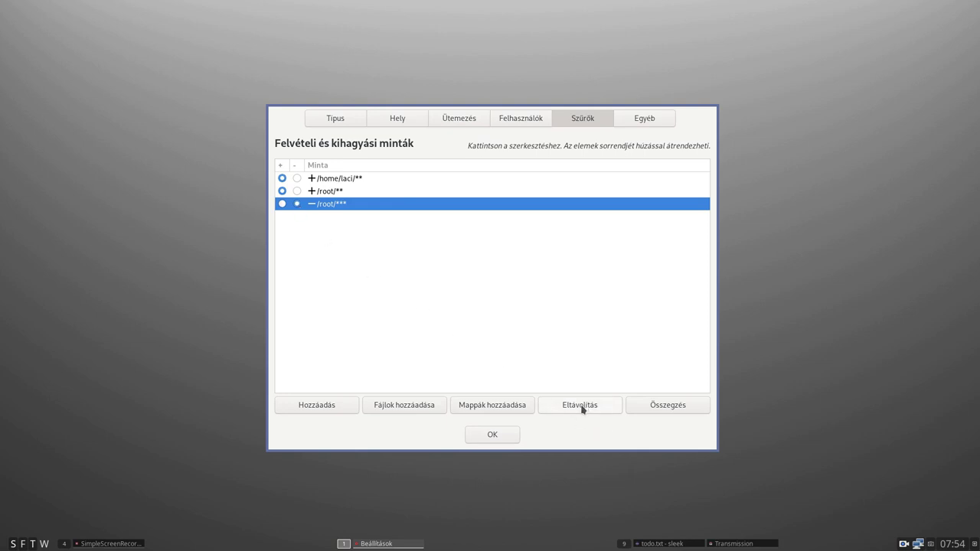
- View the summary of the inclusion and exclusion filter patterns and return to the filter list
click(652, 408)
click(635, 392)
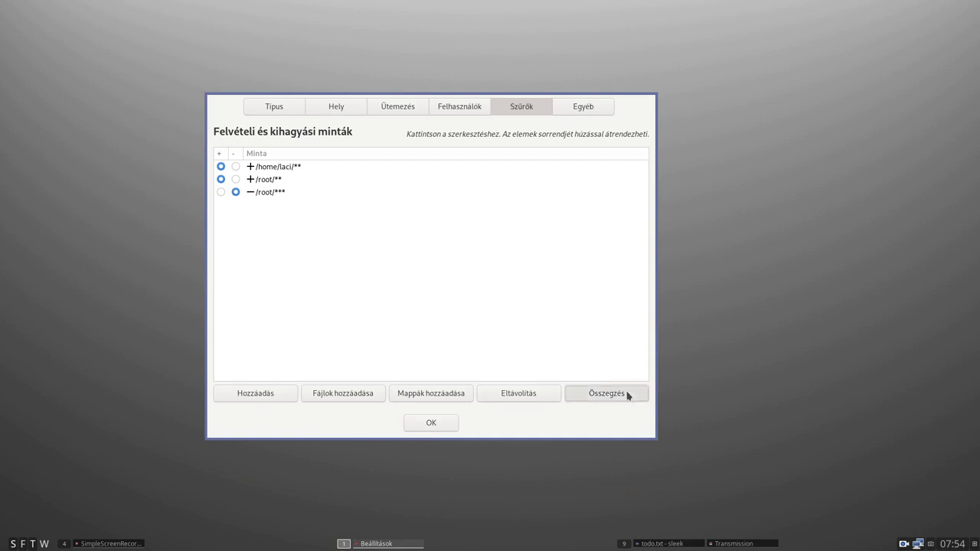
click(388, 376)
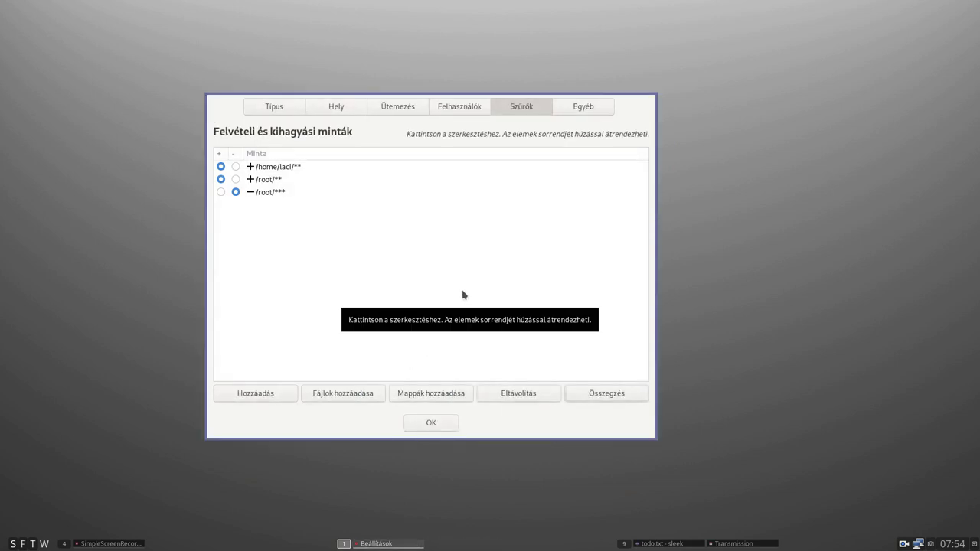
- Check the available date format options without choosing another one, and close the settings
click(593, 109)
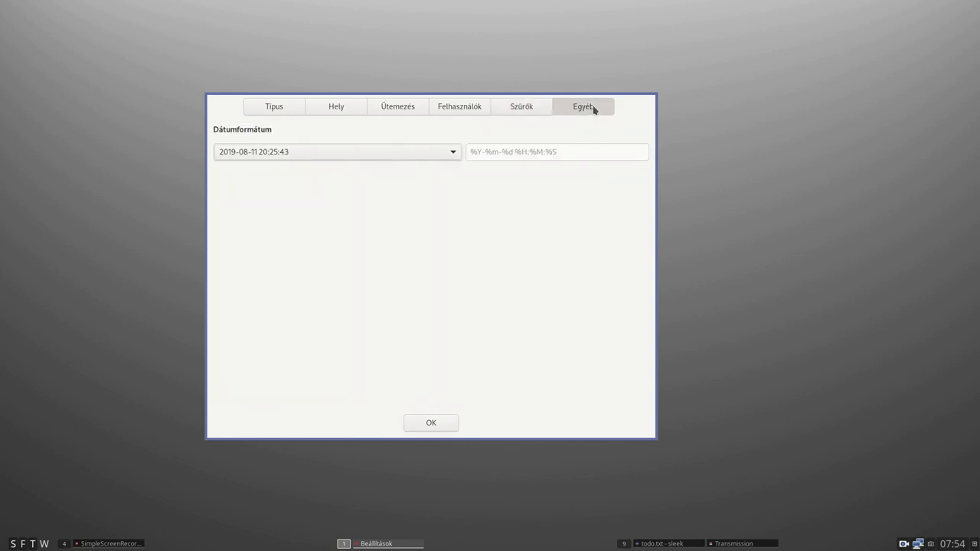
click(407, 156)
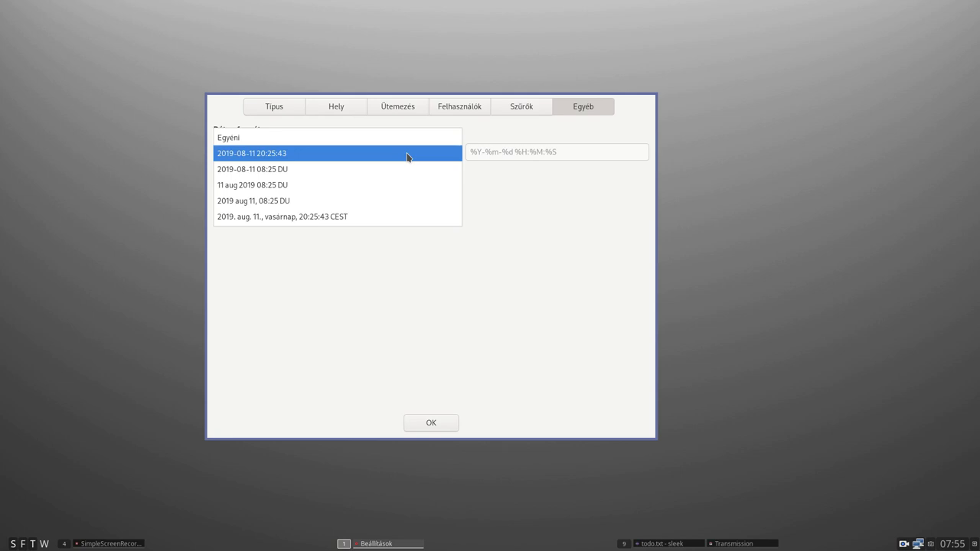
click(538, 265)
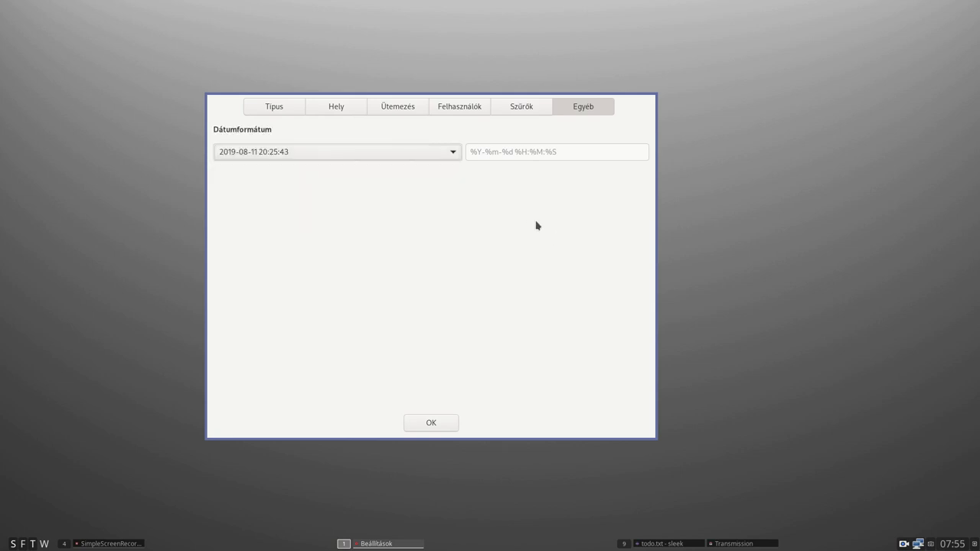
click(431, 423)
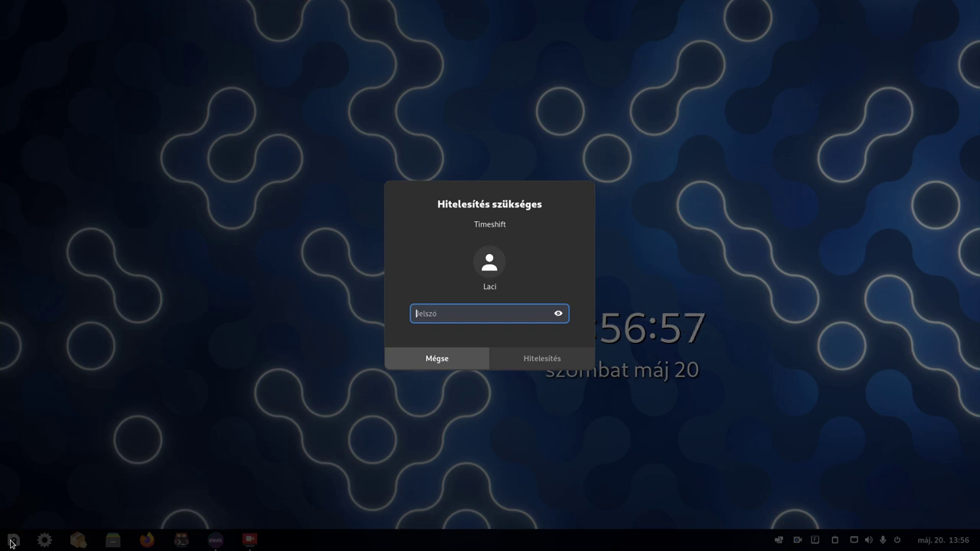
- Enter the account password to launch Timeshift and read the help on BTRFS snapshots in its setup wizard
text(•••)
key(Return)
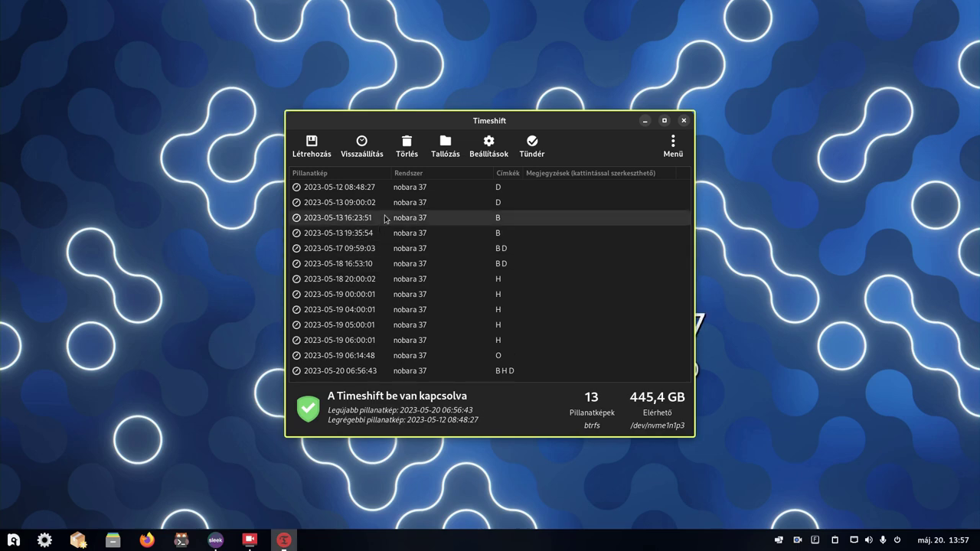
click(534, 151)
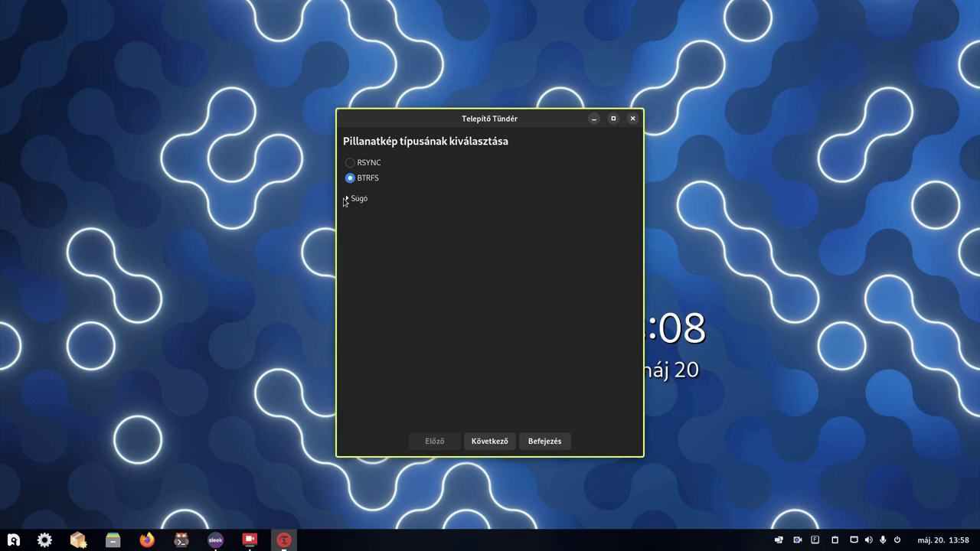
click(345, 200)
scroll(386, 250, down, 2)
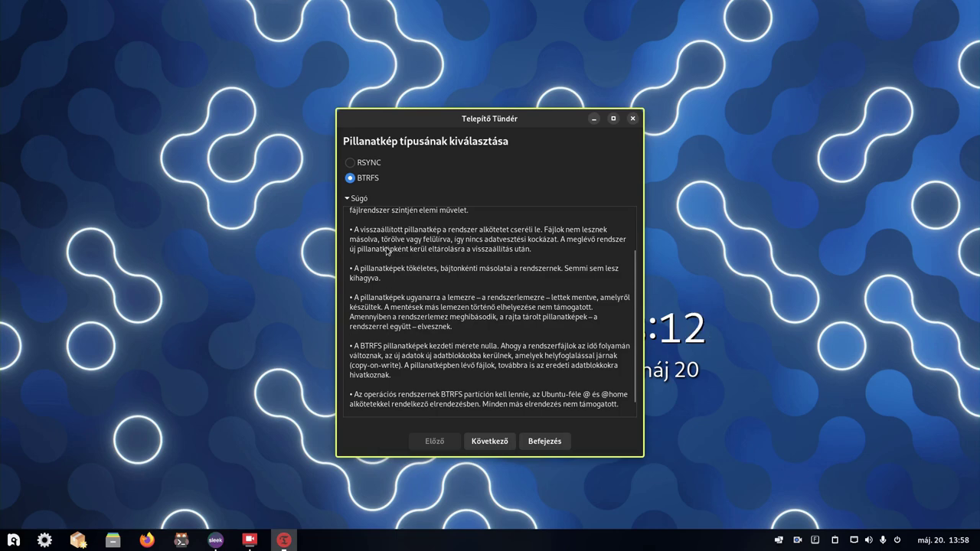
click(490, 444)
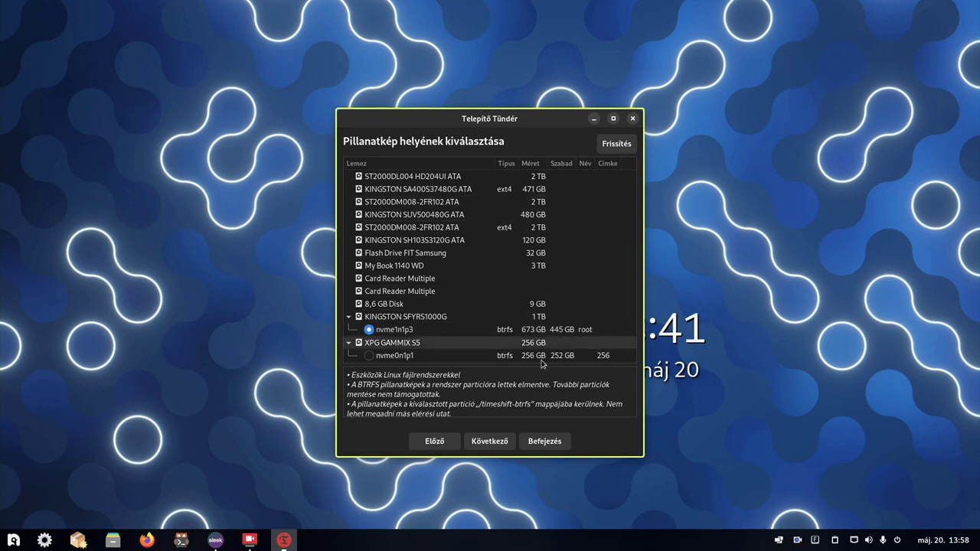
click(493, 443)
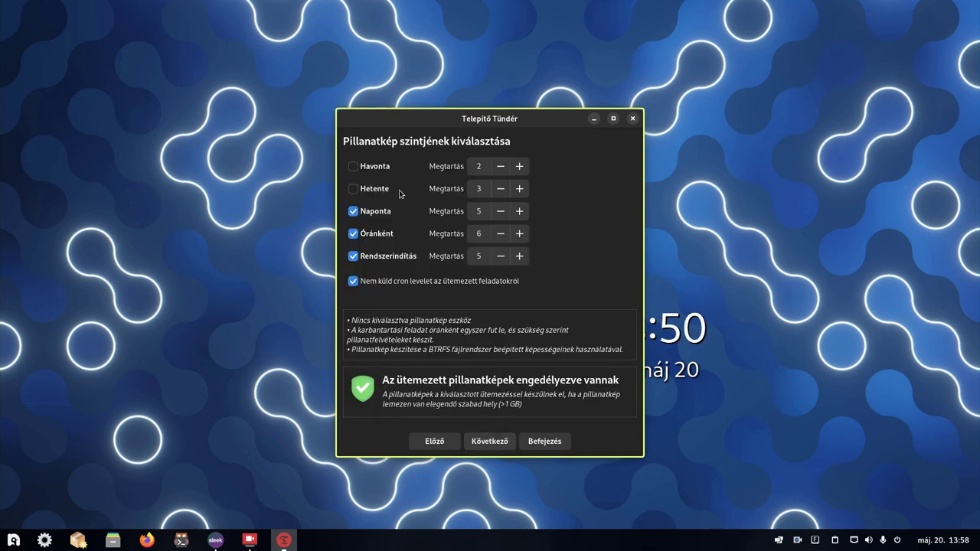
click(490, 441)
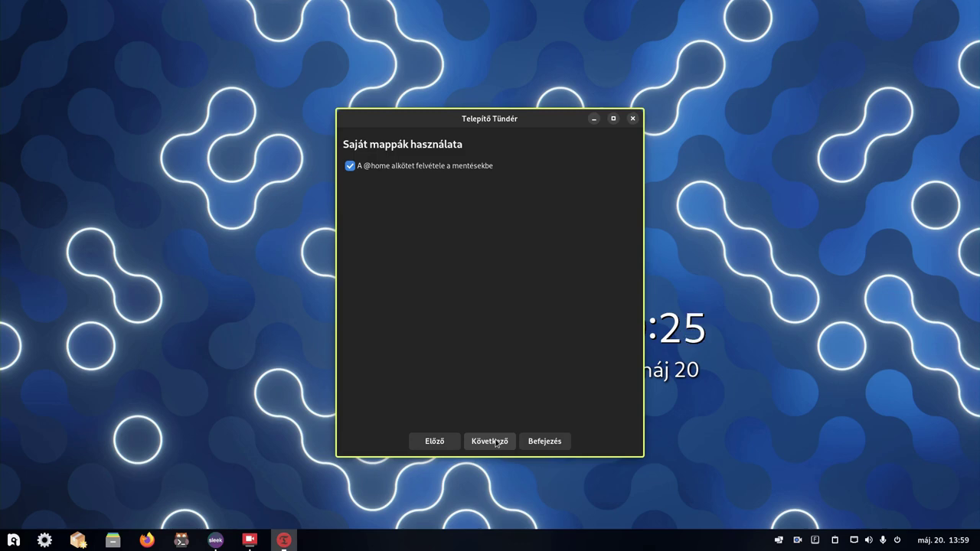
click(495, 442)
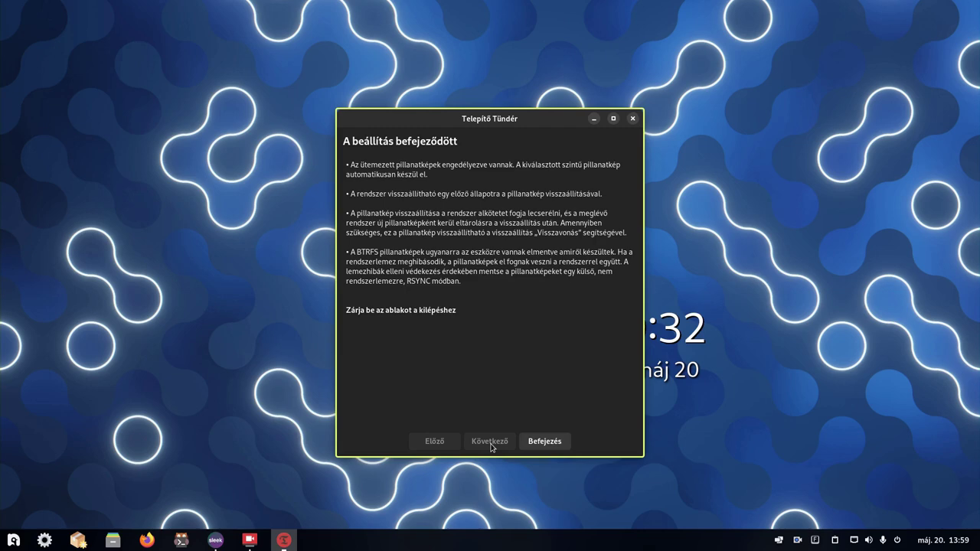
click(545, 439)
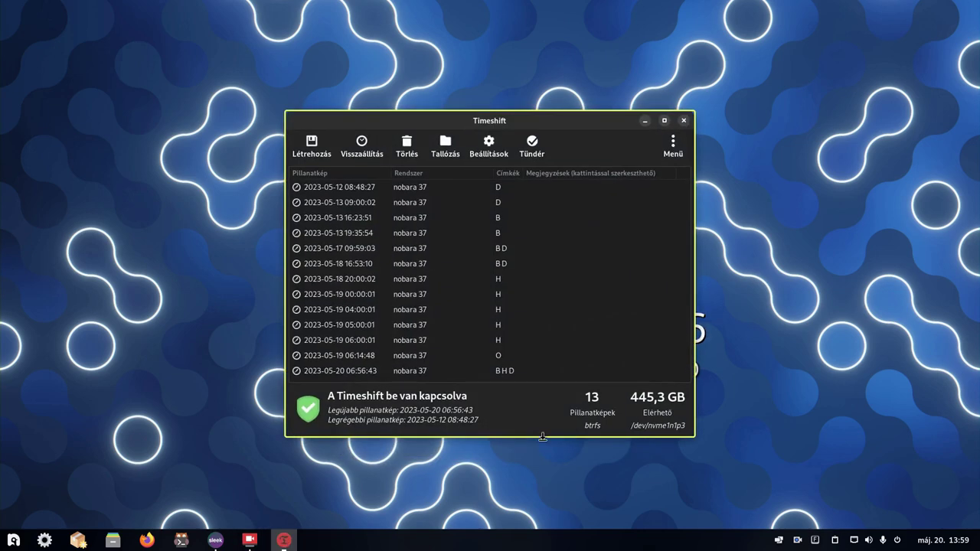
- Review the BTRFS snapshot settings for type, location, schedule, users and date format, and return to the snapshot list
click(492, 146)
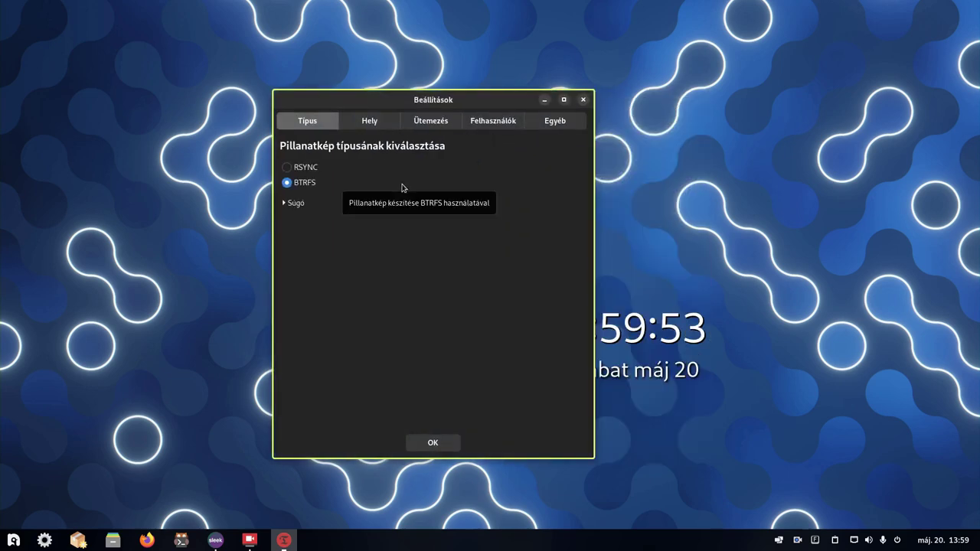
click(372, 121)
click(423, 122)
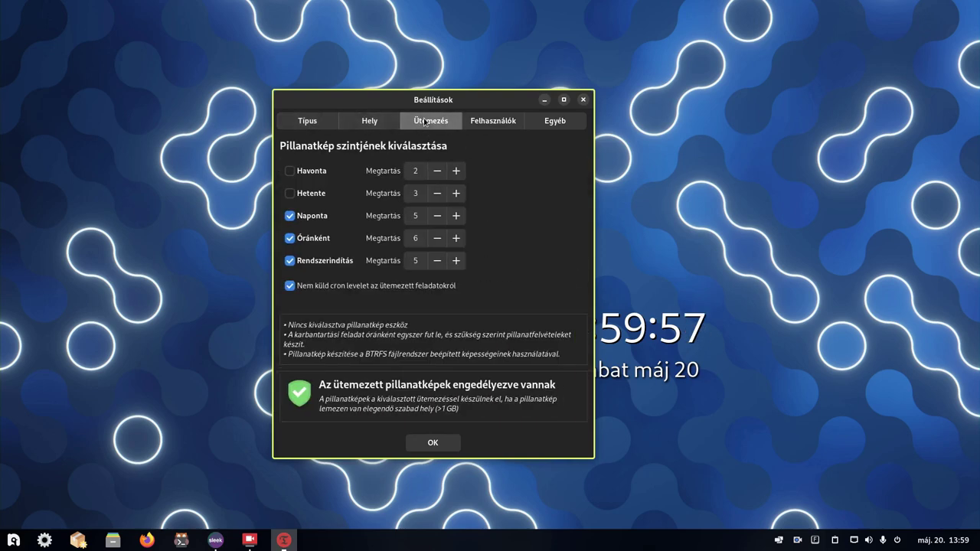
click(494, 122)
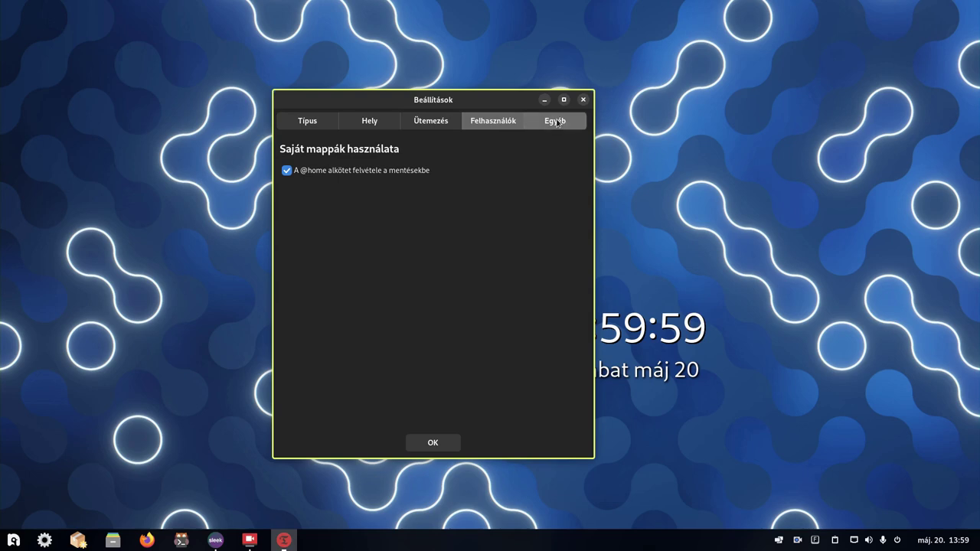
click(557, 121)
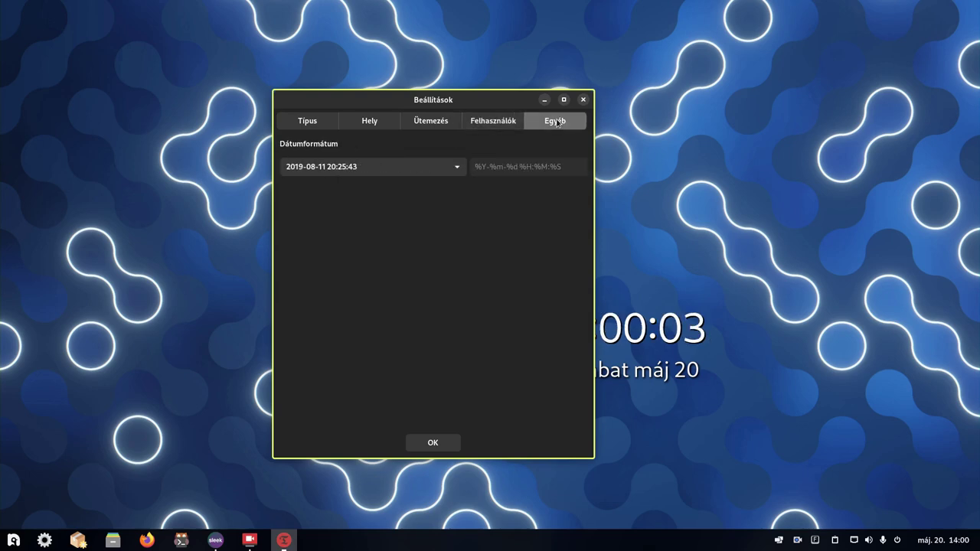
click(493, 125)
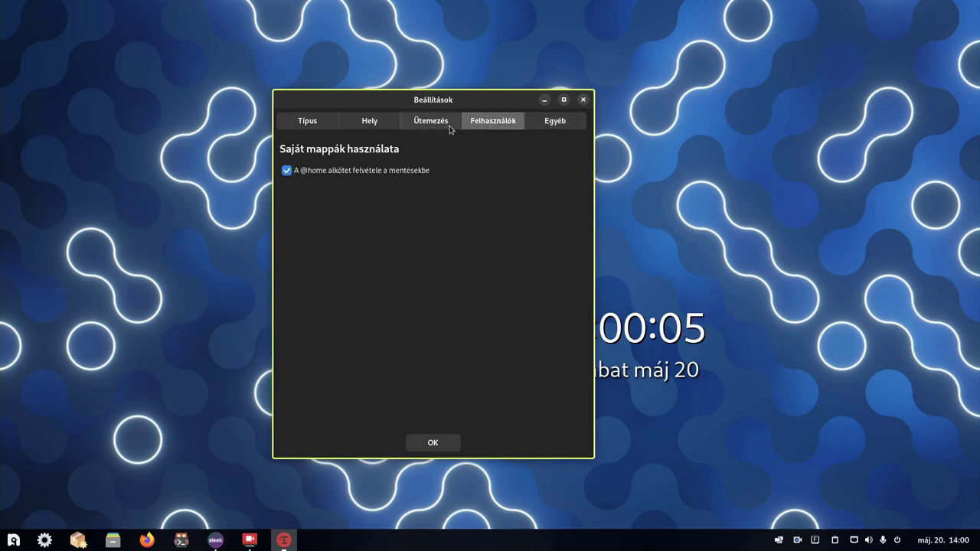
click(434, 125)
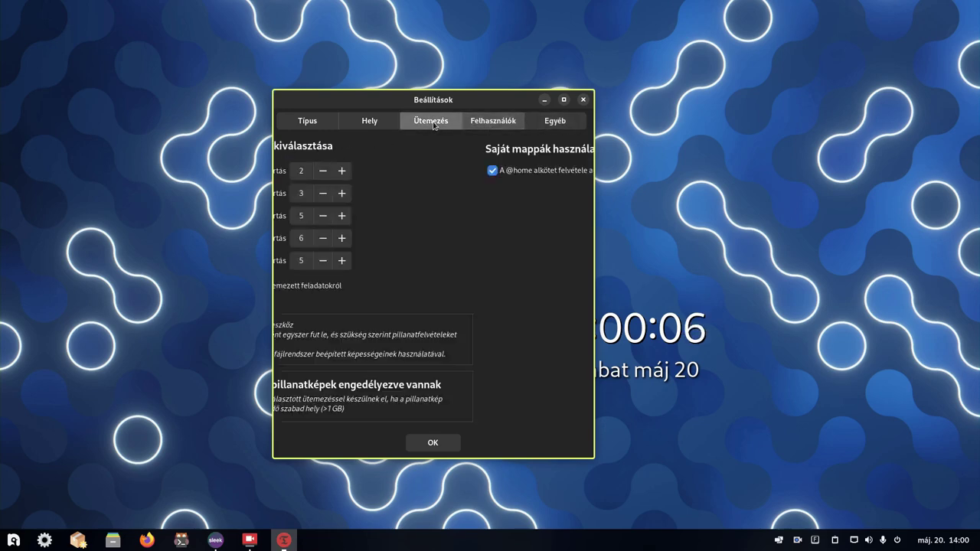
click(373, 122)
click(316, 129)
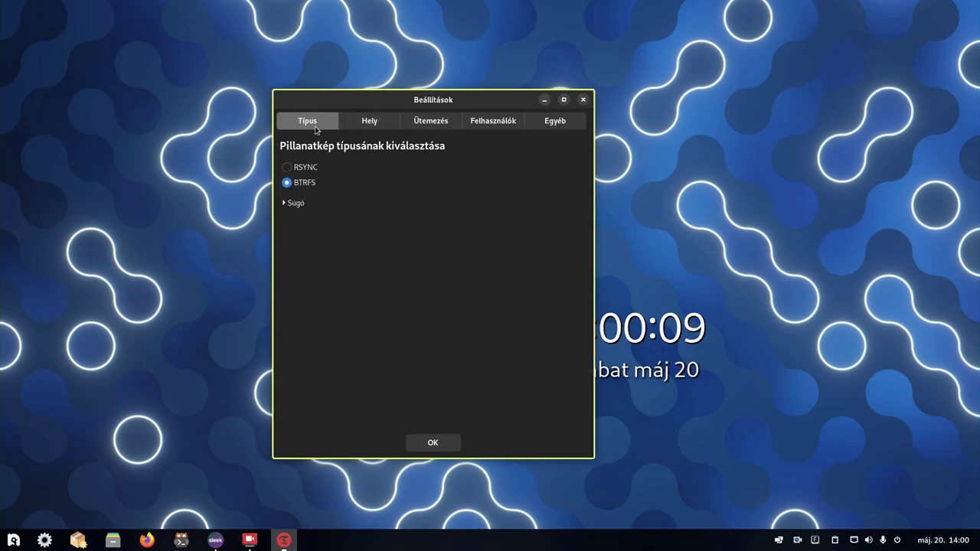
click(561, 120)
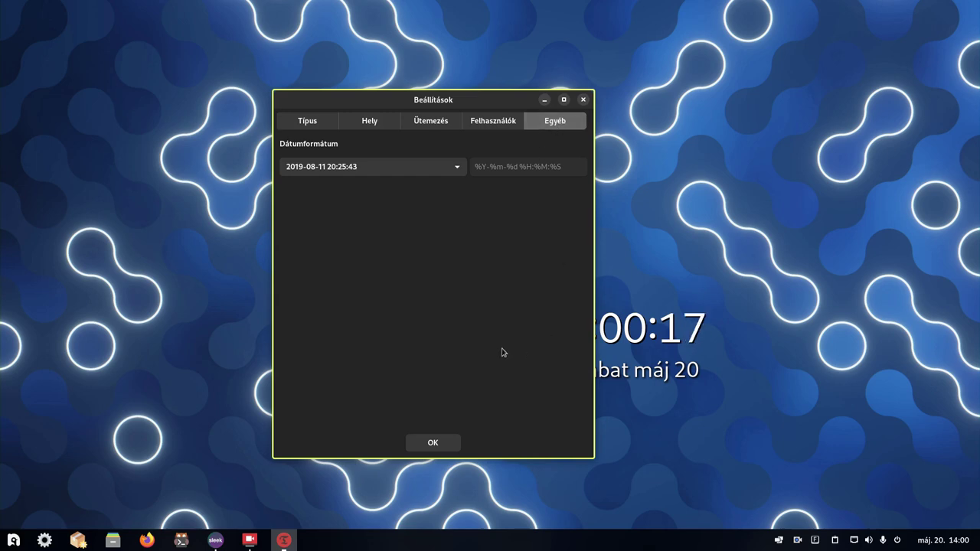
click(423, 443)
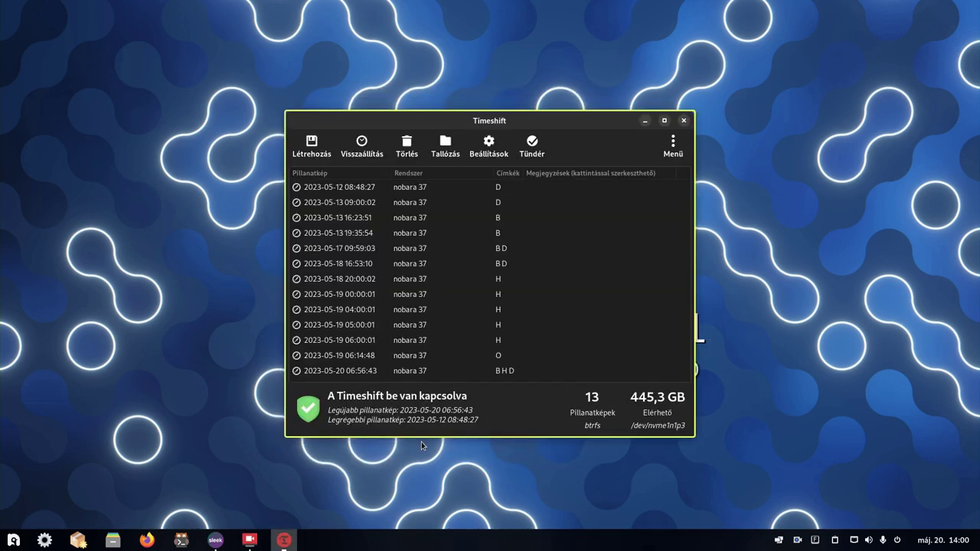